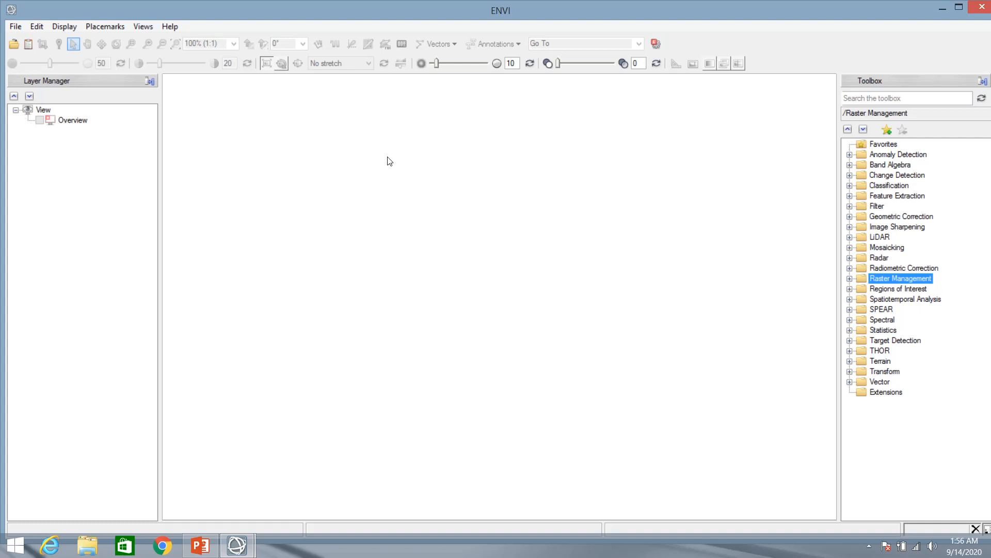
Open qb_boulder_msi from C:\Program Files\Harris\ENVI54\data so it displays in the view
{"action": "left_click", "coordinate": [15, 27]}
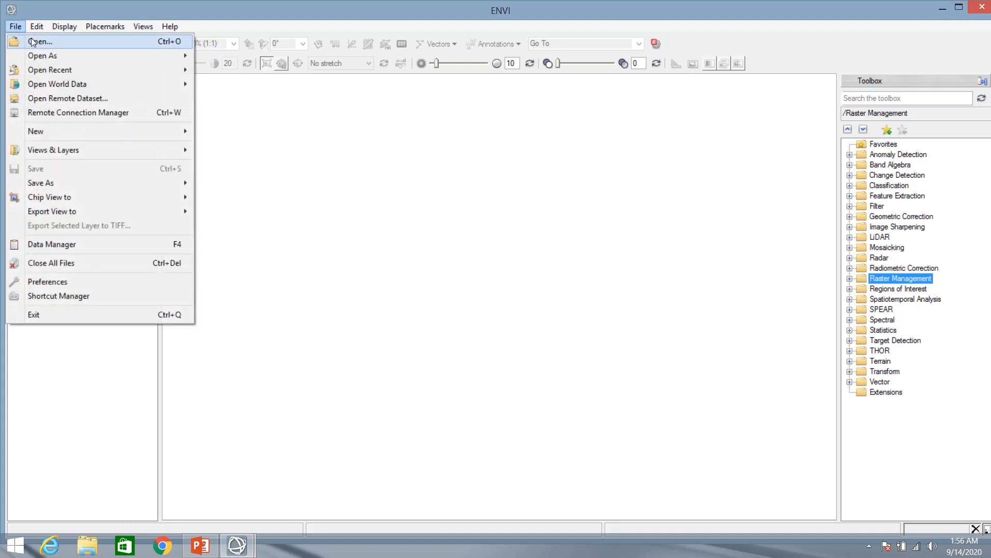
{"action": "left_click", "coordinate": [31, 39]}
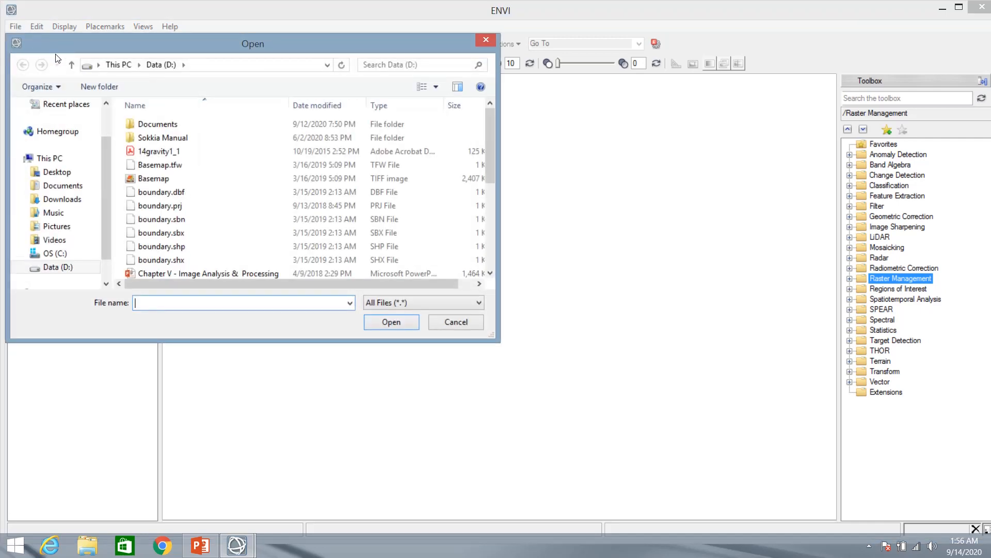
{"action": "left_click_drag", "start_coordinate": [103, 179], "coordinate": [103, 189]}
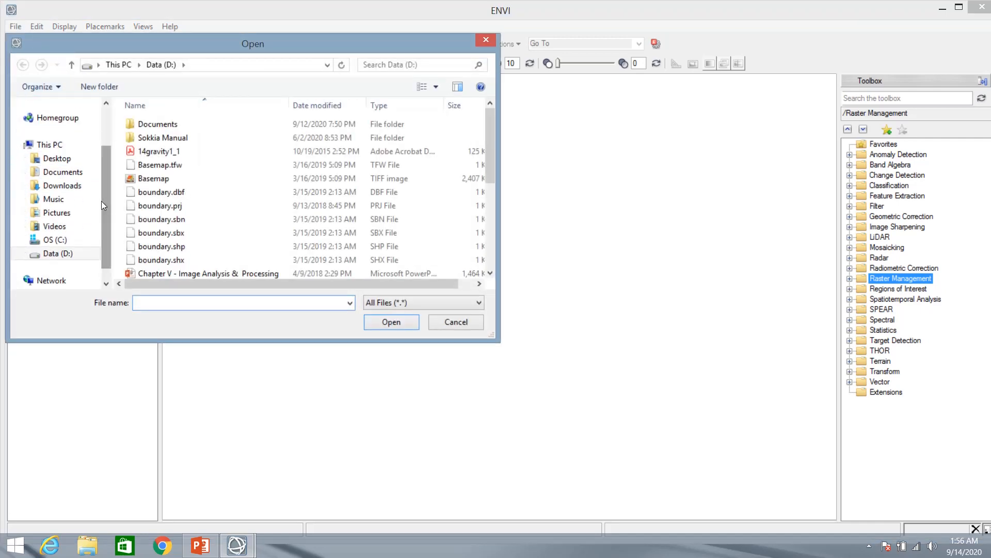
{"action": "left_click", "coordinate": [60, 243]}
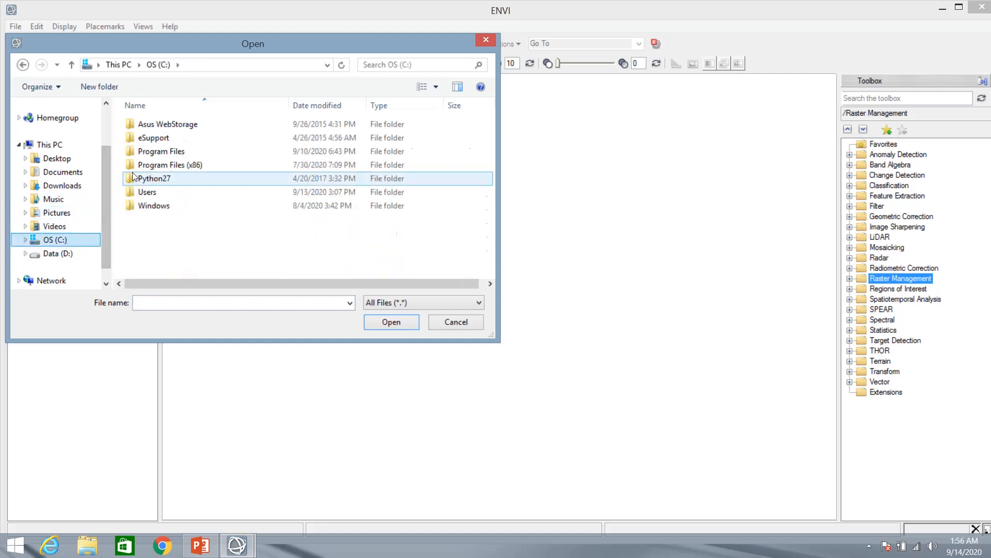
{"action": "double_click", "coordinate": [158, 151]}
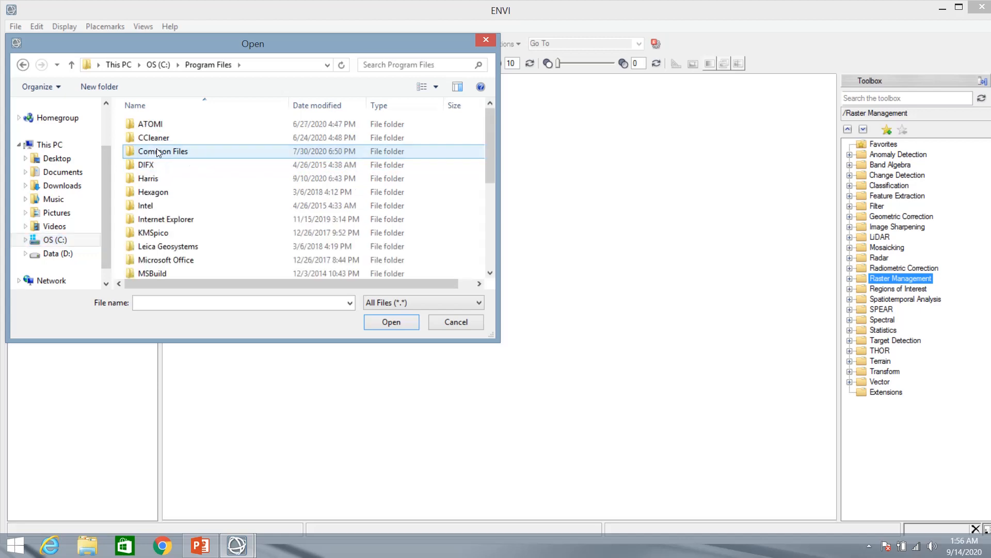
{"action": "double_click", "coordinate": [157, 181]}
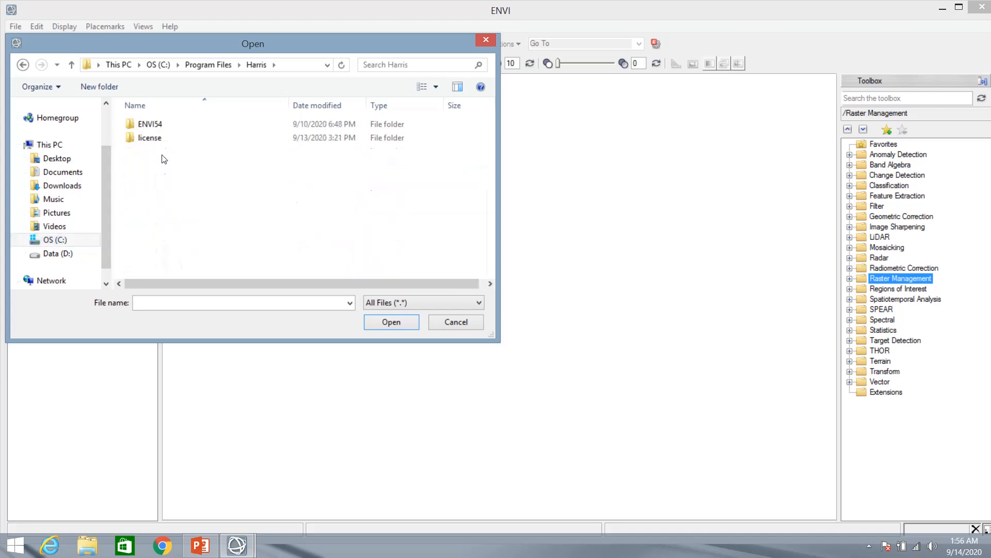
{"action": "double_click", "coordinate": [160, 128]}
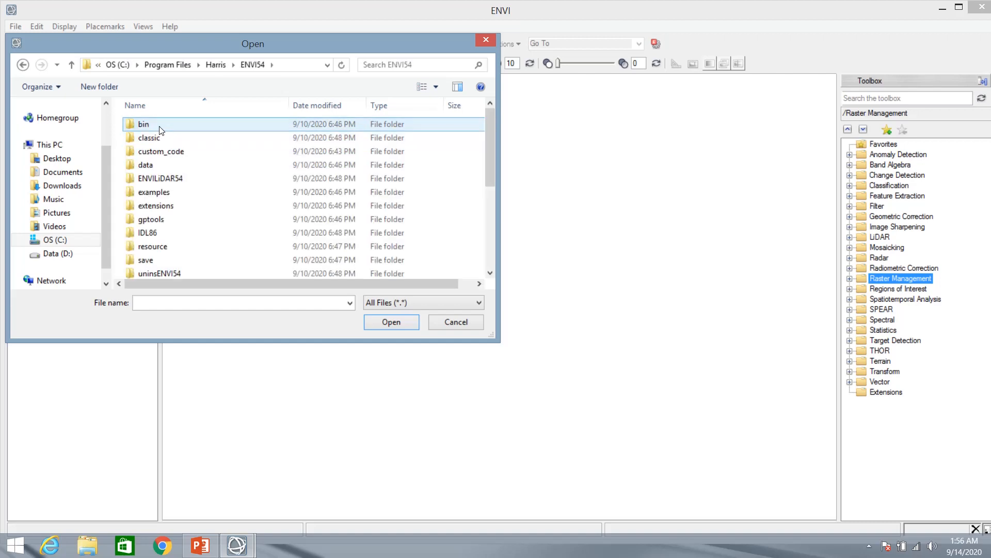
{"action": "double_click", "coordinate": [156, 164]}
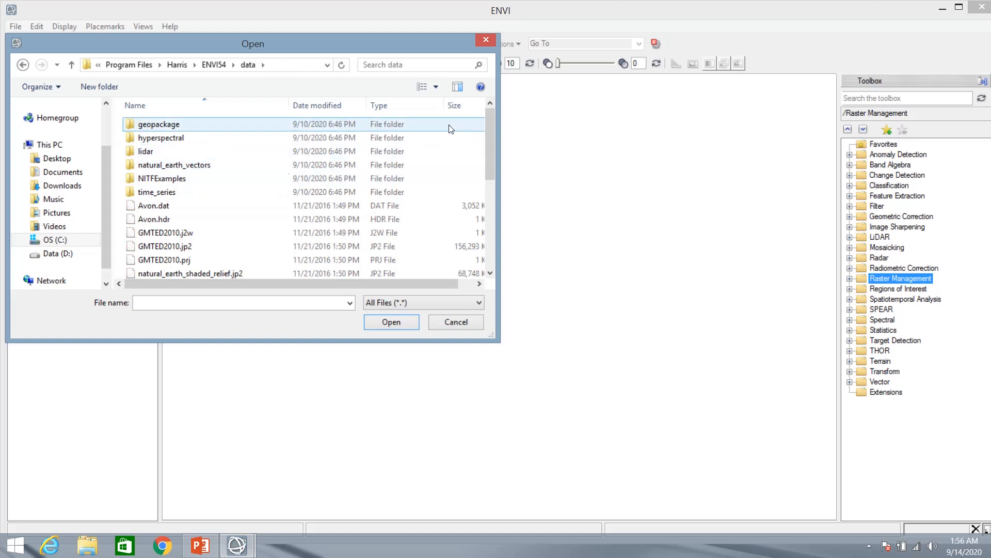
{"action": "left_click_drag", "start_coordinate": [486, 120], "coordinate": [490, 154]}
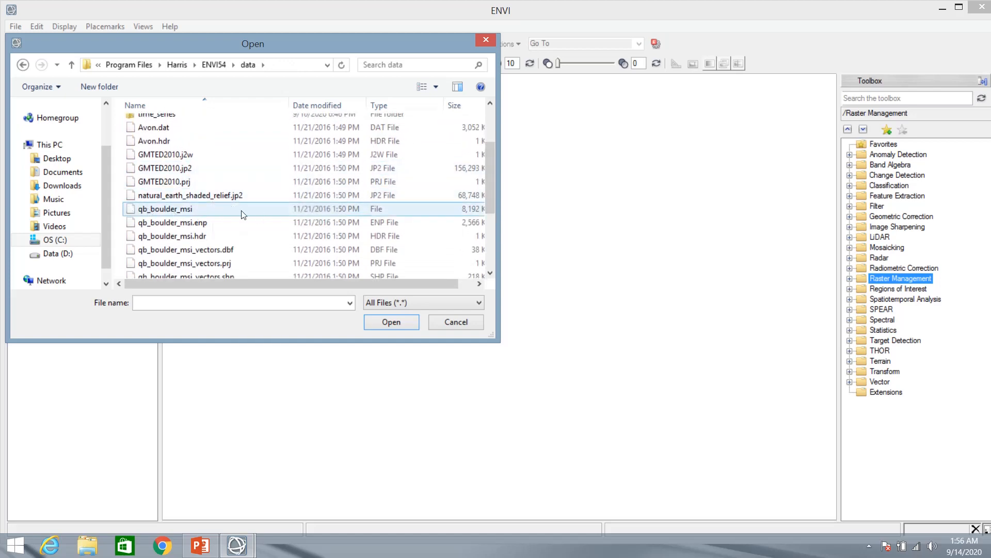
{"action": "double_click", "coordinate": [169, 212]}
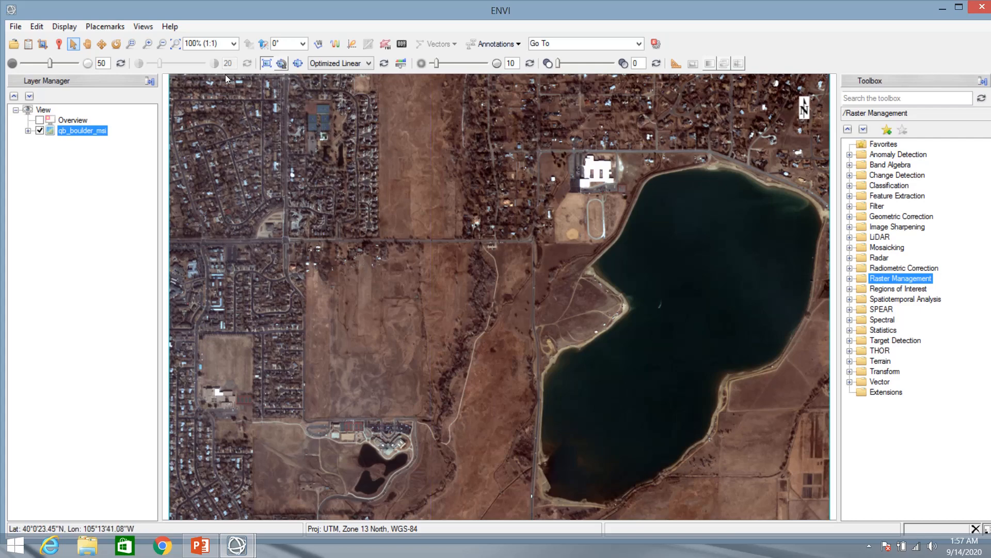
Zoom to fit the entire qb_boulder_msi image in the view
{"action": "left_click", "coordinate": [179, 47]}
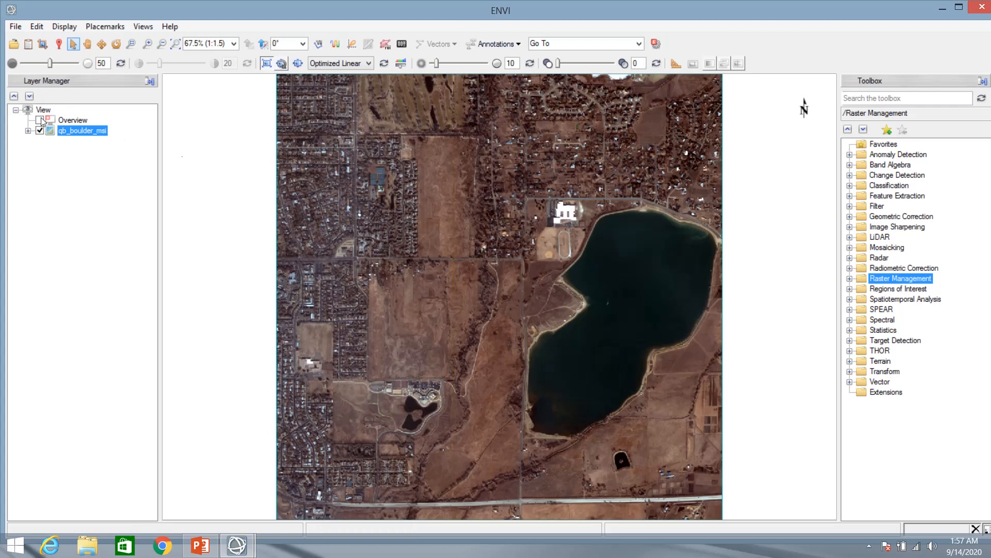
{"action": "right_click", "coordinate": [77, 133]}
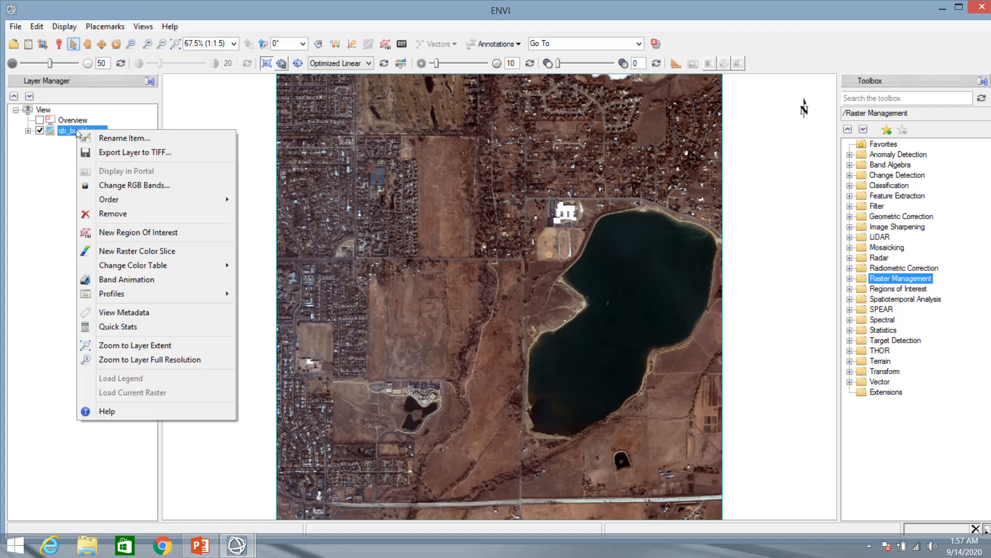
Add ROI #1 as a new region of interest on qb_boulder_msi, with the ROI Tool reopened
{"action": "left_click", "coordinate": [109, 233]}
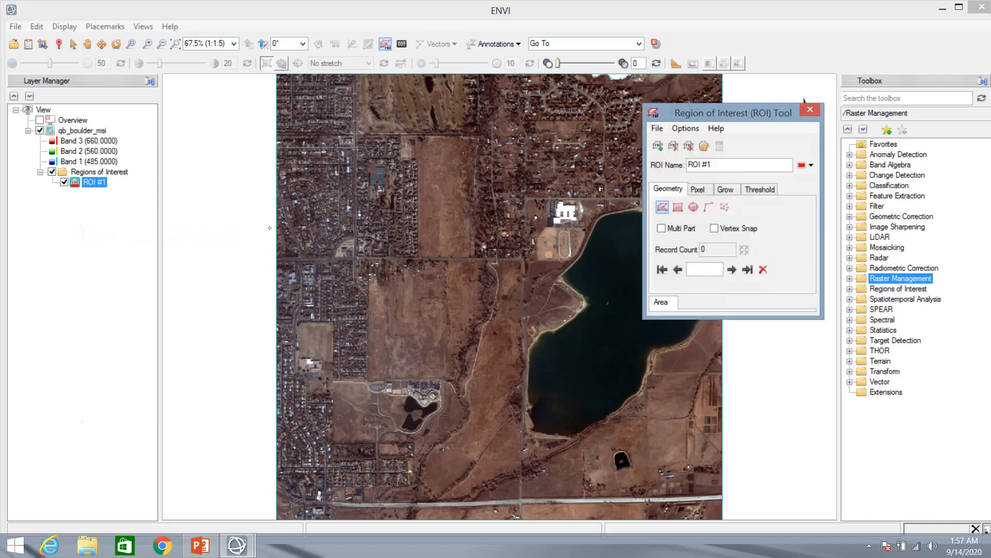
{"action": "left_click_drag", "start_coordinate": [666, 114], "coordinate": [630, 134]}
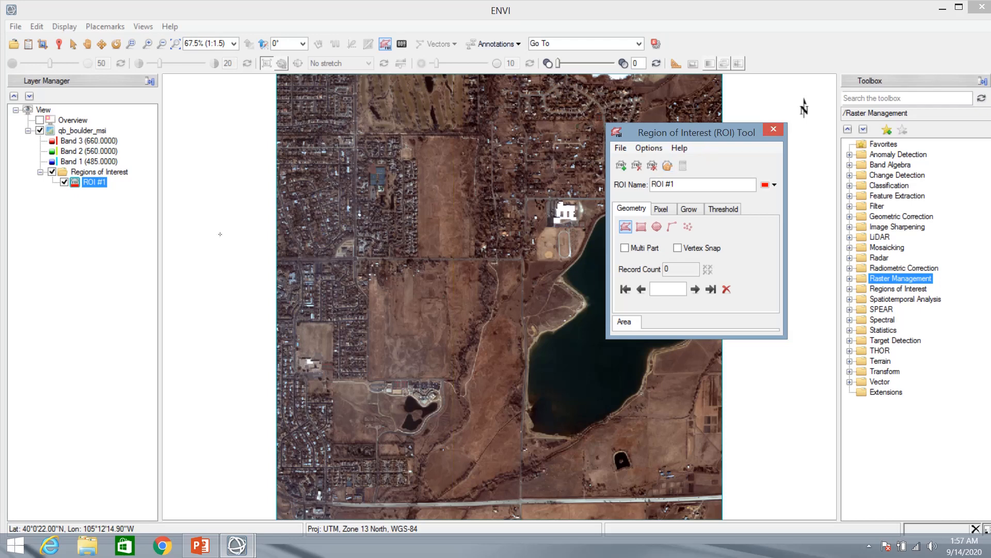
{"action": "left_click", "coordinate": [772, 129]}
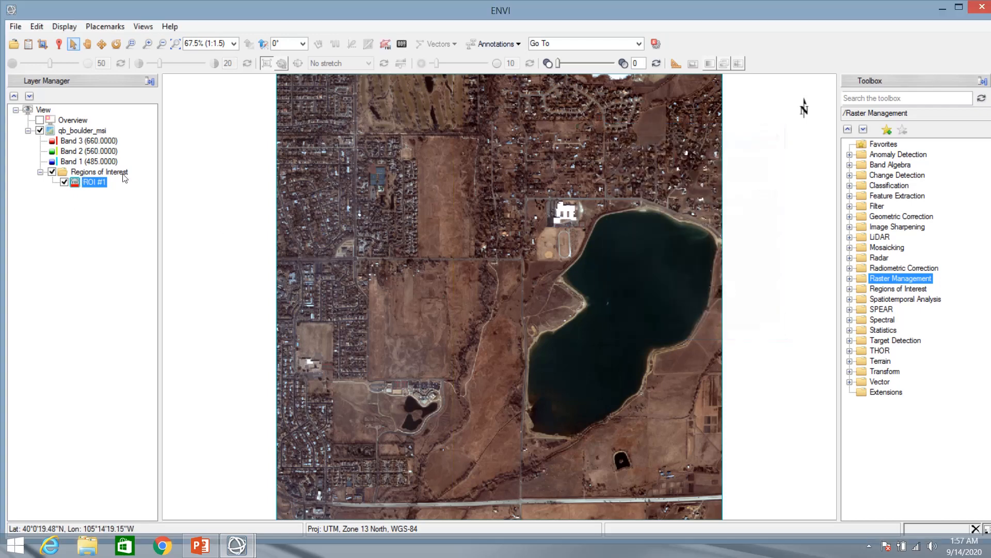
{"action": "left_click", "coordinate": [385, 45]}
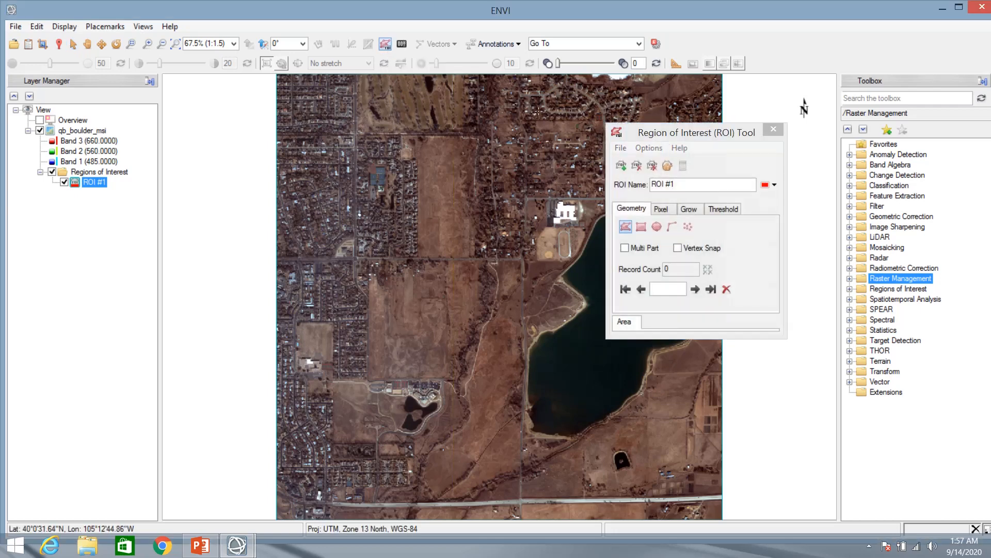
Set ROI #1's geometry to Rectangle in the ROI Tool
{"action": "left_click_drag", "start_coordinate": [634, 130], "coordinate": [630, 122]}
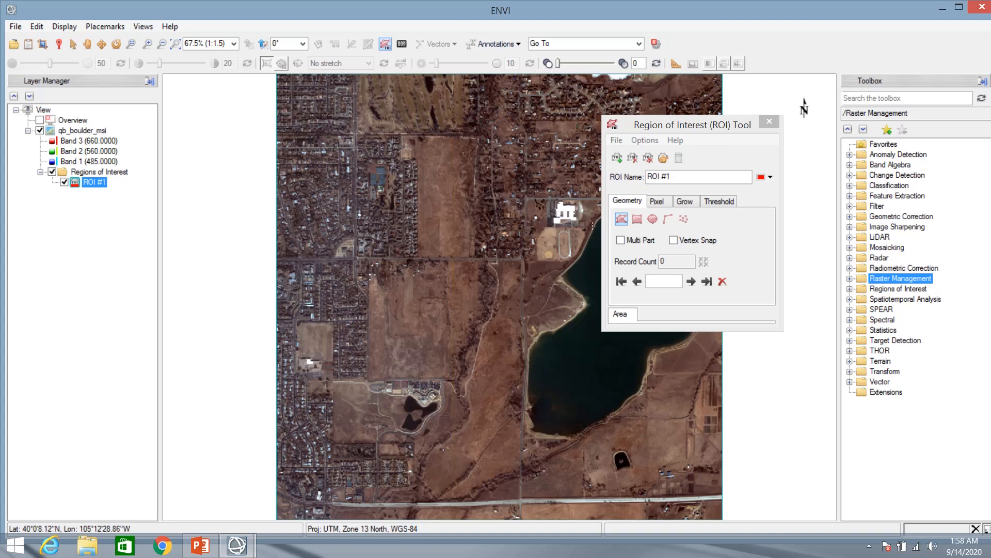
{"action": "left_click", "coordinate": [638, 220]}
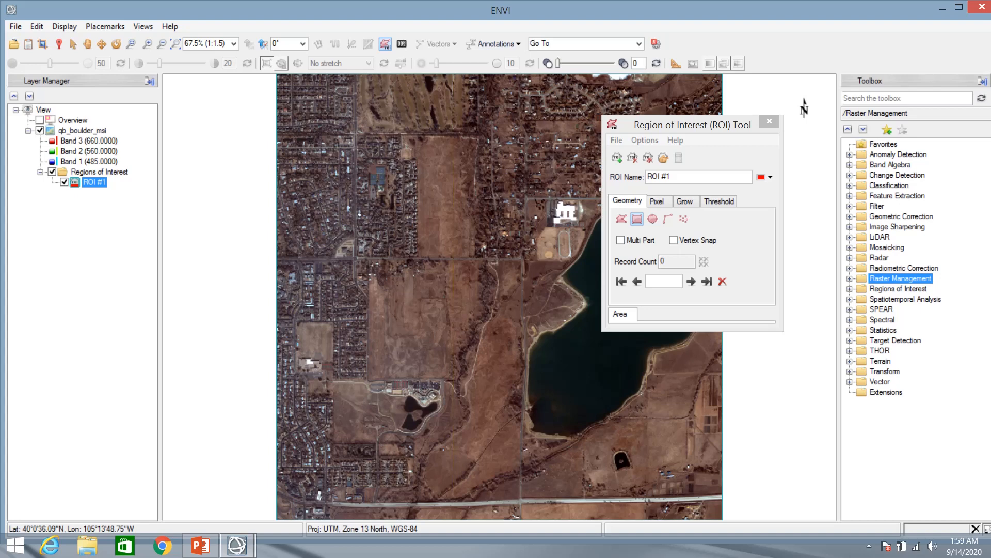
Draw and accept a rectangle over the upper-left residential area as ROI #1
{"action": "left_click_drag", "start_coordinate": [325, 116], "coordinate": [343, 129]}
{"action": "left_click_drag", "start_coordinate": [416, 174], "coordinate": [532, 255]}
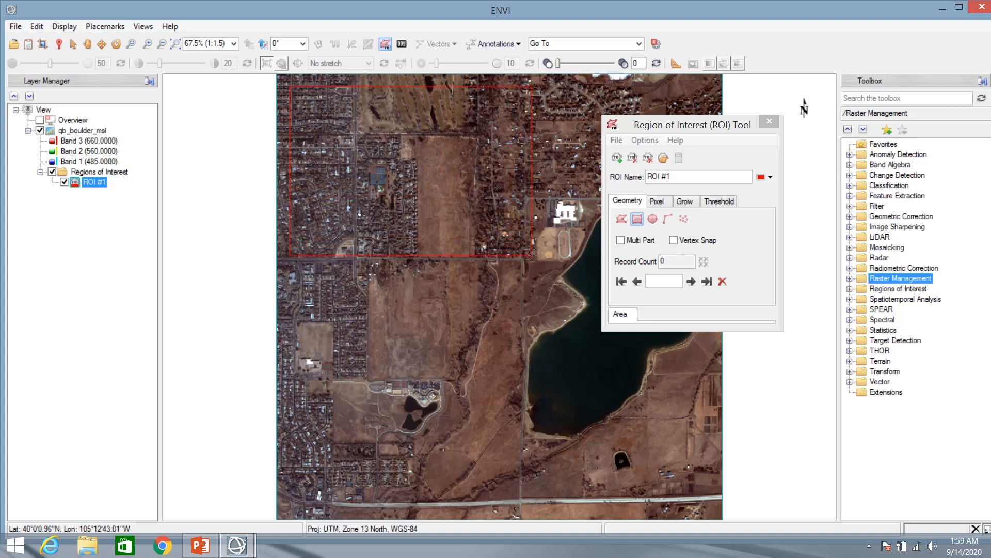
{"action": "left_click_drag", "start_coordinate": [532, 255], "coordinate": [532, 255]}
{"action": "double_click", "coordinate": [532, 255]}
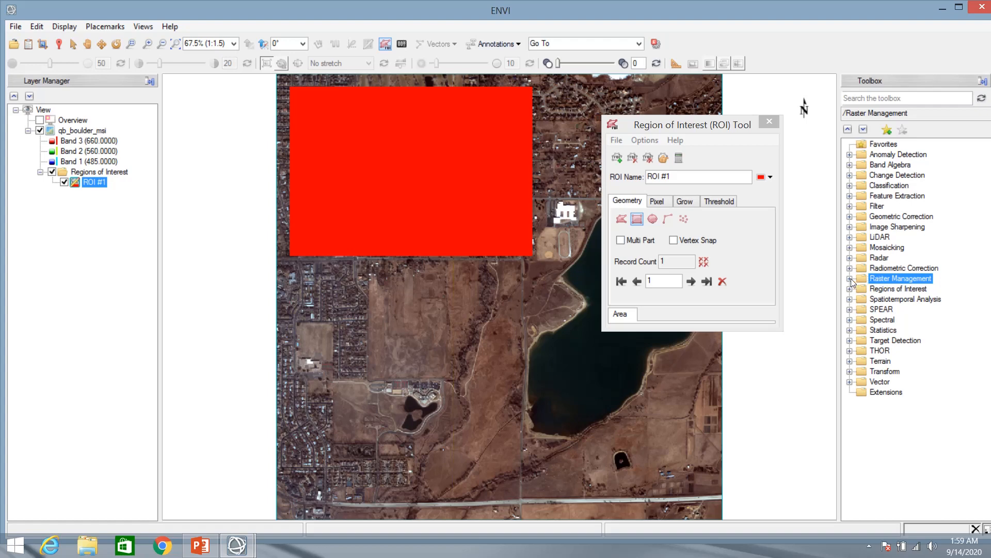
Launch Resize Data from the Toolbox's Raster Management folder
{"action": "double_click", "coordinate": [879, 280]}
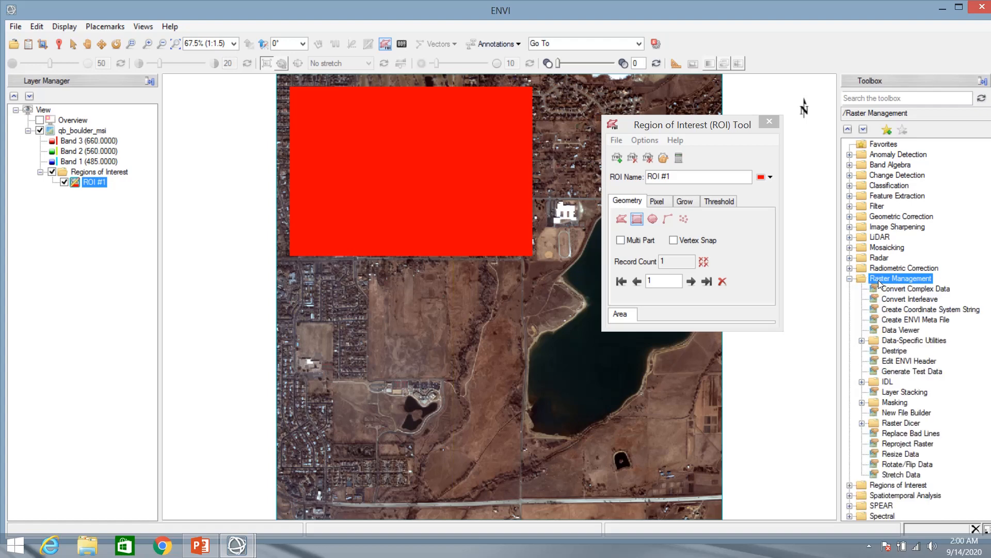
{"action": "left_click", "coordinate": [851, 279]}
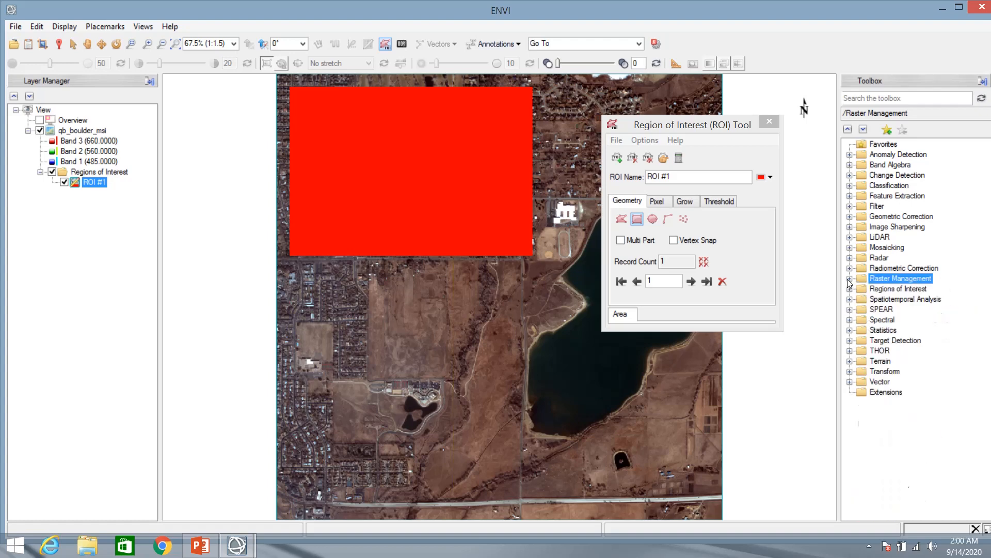
{"action": "left_click", "coordinate": [850, 279]}
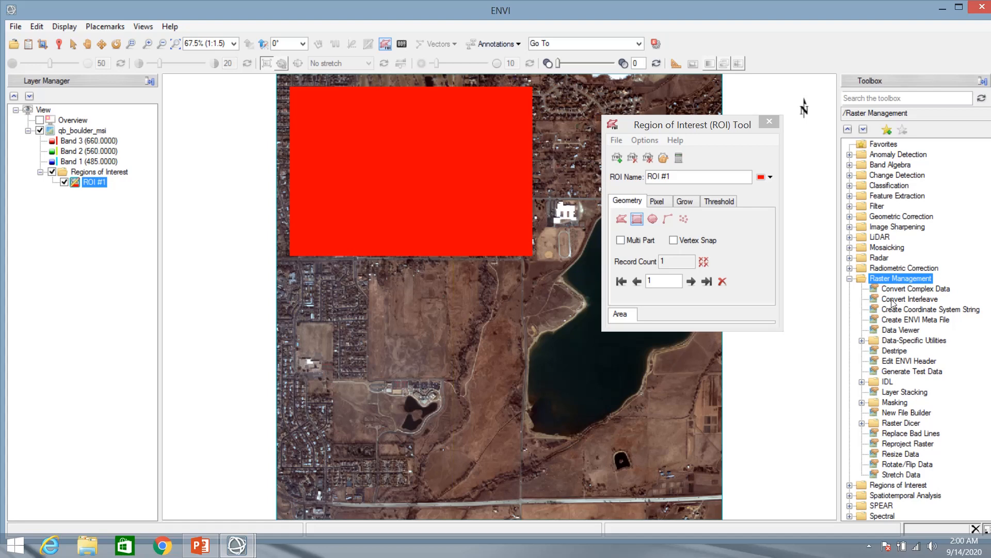
{"action": "double_click", "coordinate": [897, 455]}
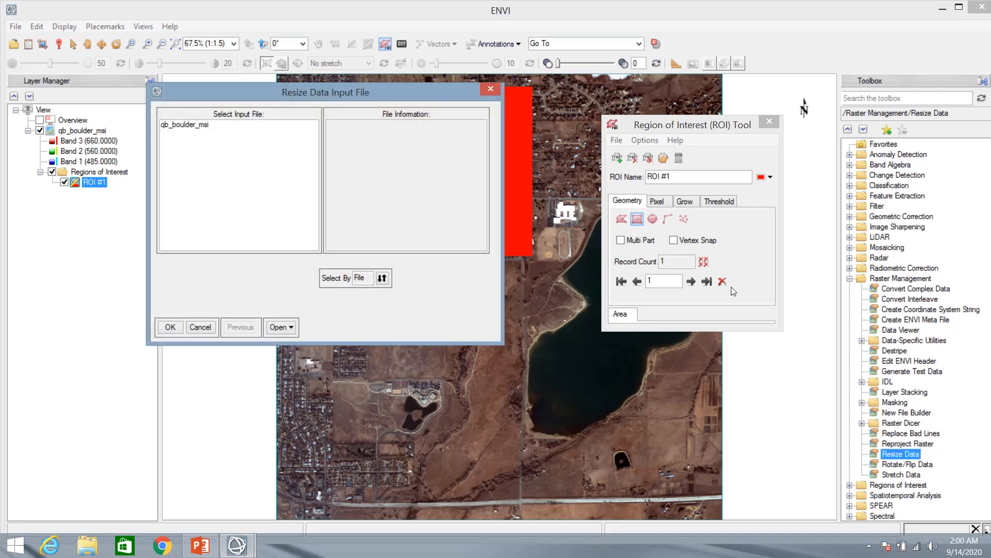
Select qb_boulder_msi (1024 x 1024 x 4, Full Scene) as the Resize Data input file
{"action": "left_click_drag", "start_coordinate": [404, 94], "coordinate": [466, 71]}
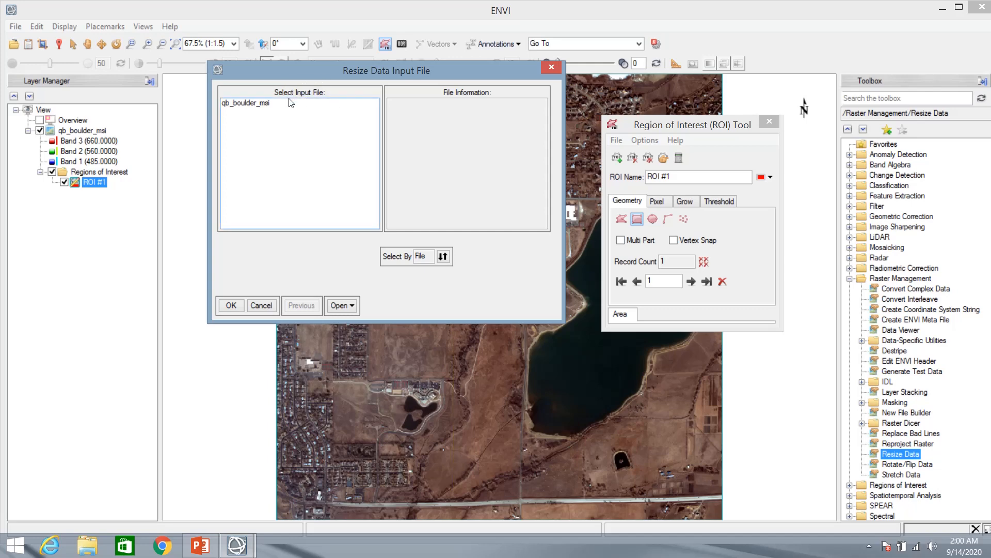
{"action": "left_click", "coordinate": [246, 105]}
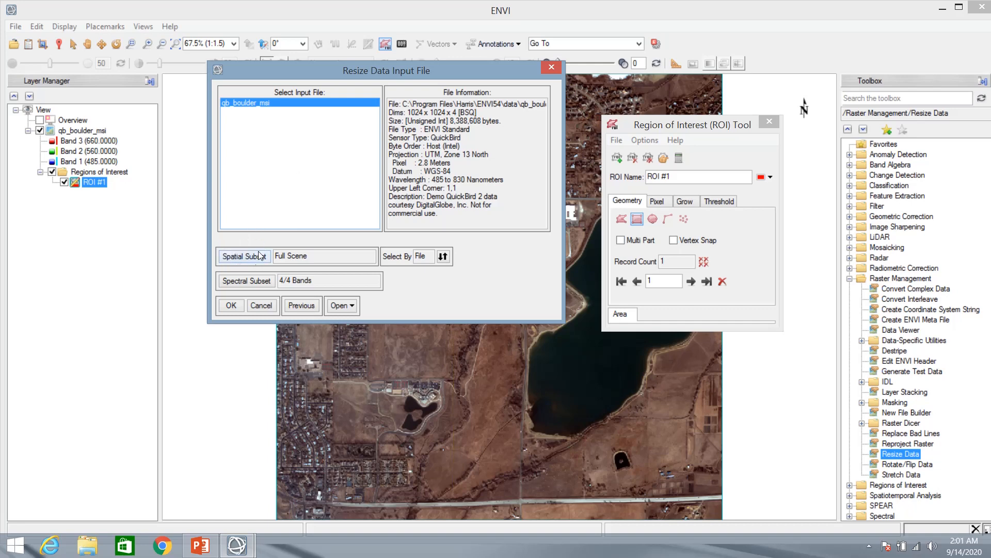
Bring up Select Spatial Subset for qb_boulder_msi, showing samples and lines 1–1024
{"action": "left_click", "coordinate": [231, 257]}
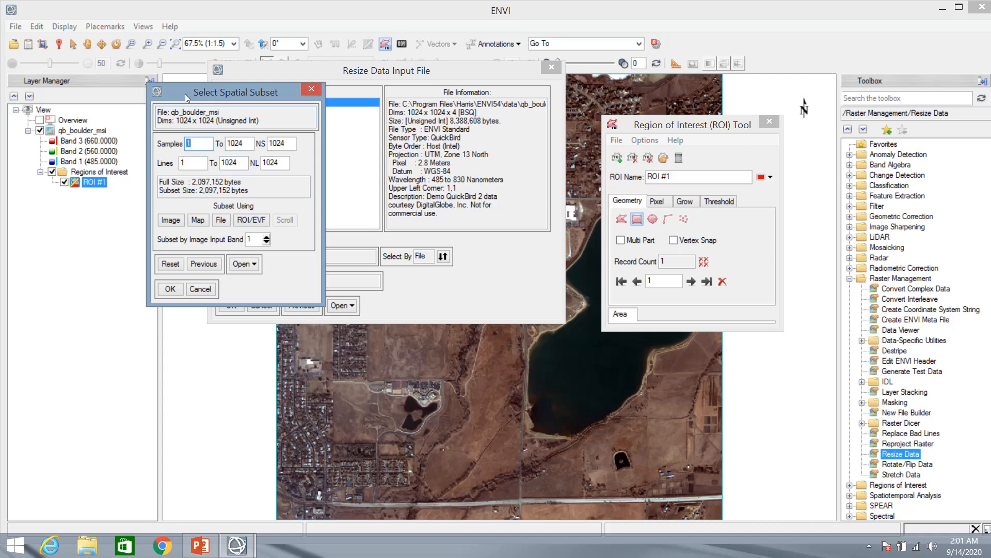
{"action": "left_click_drag", "start_coordinate": [188, 94], "coordinate": [216, 98]}
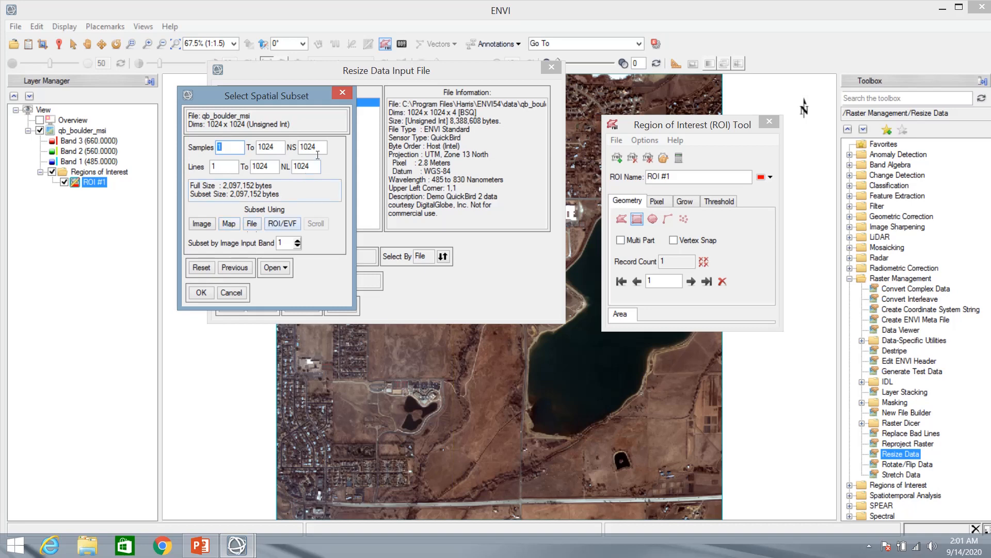
Subset by ROI #1's extent, giving samples 31–587 and lines 30–418
{"action": "left_click", "coordinate": [274, 223]}
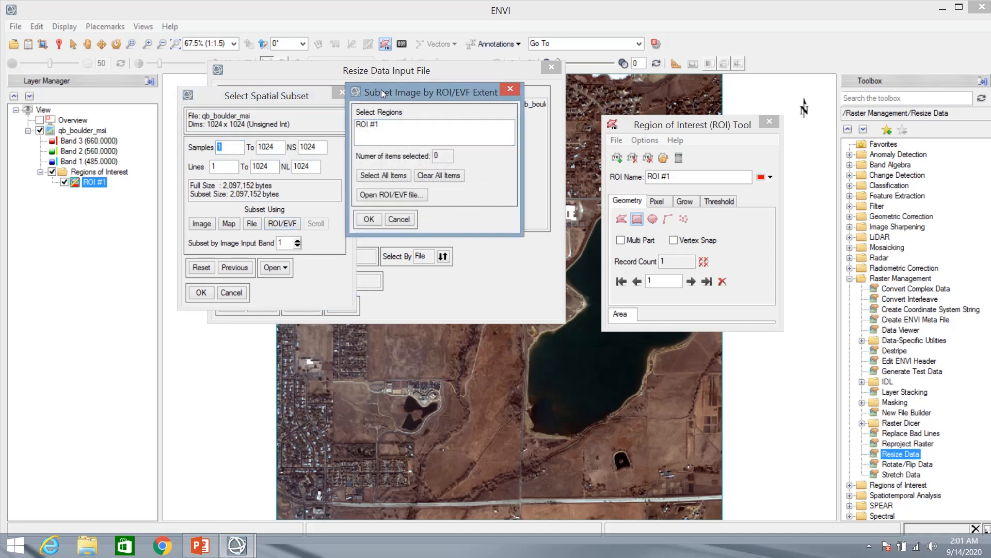
{"action": "left_click_drag", "start_coordinate": [381, 89], "coordinate": [454, 66]}
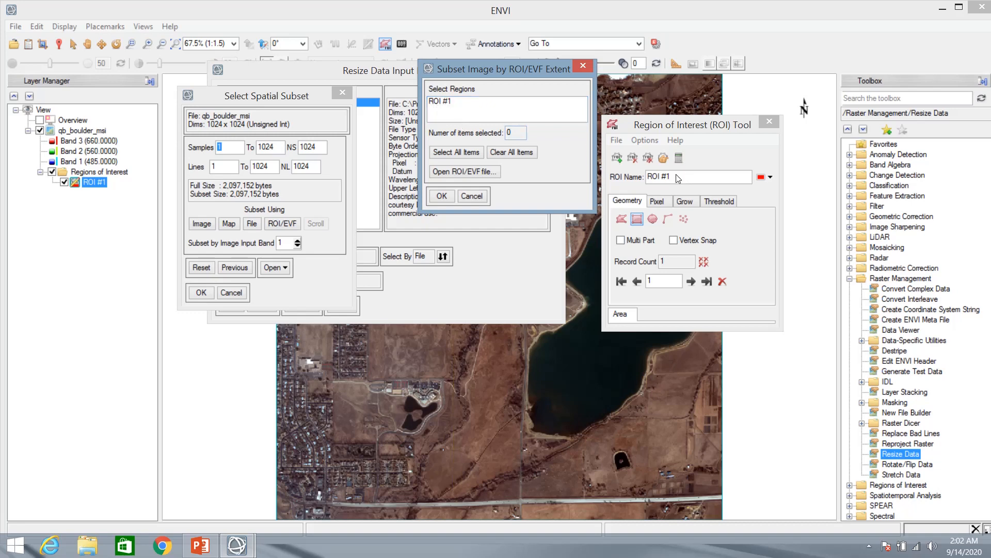
{"action": "left_click", "coordinate": [441, 102]}
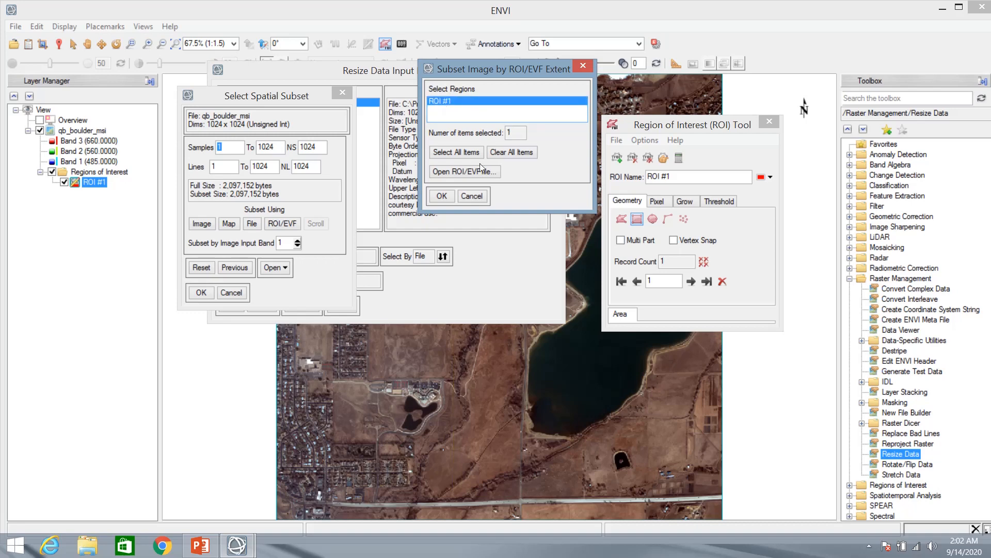
{"action": "left_click", "coordinate": [441, 196]}
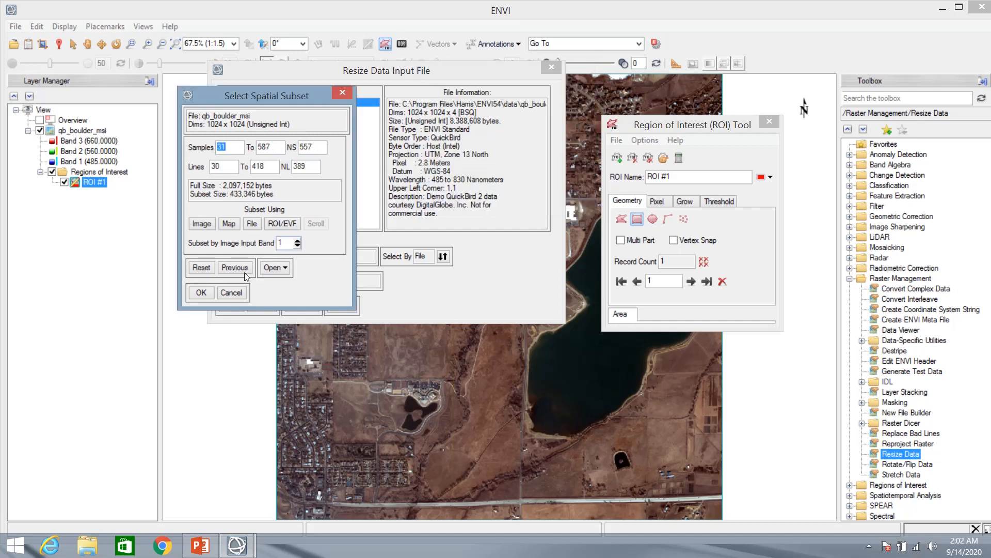
{"action": "left_click", "coordinate": [208, 288]}
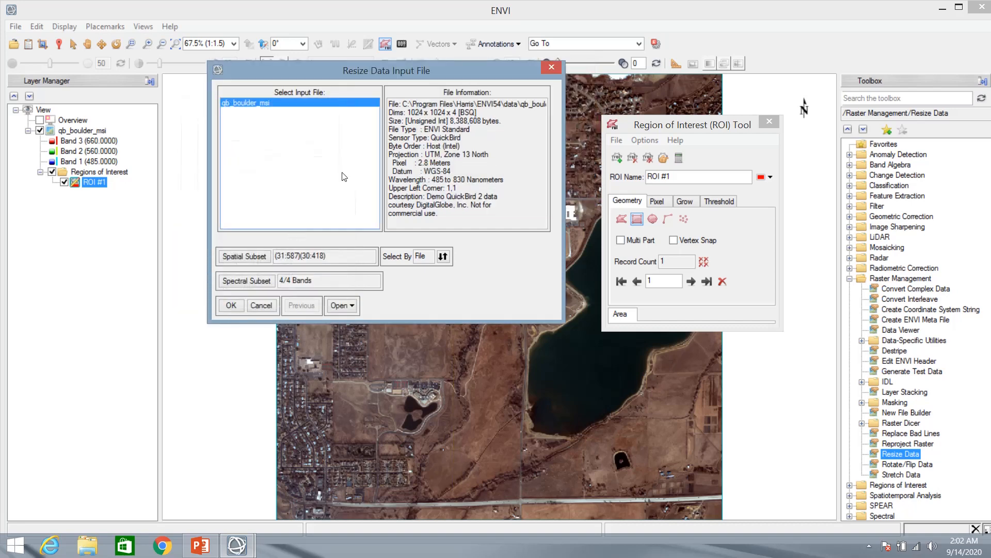
Accept the subset input and keep Nearest Neighbor resampling for the 557 x 389 output at factor 1.0
{"action": "left_click", "coordinate": [231, 306]}
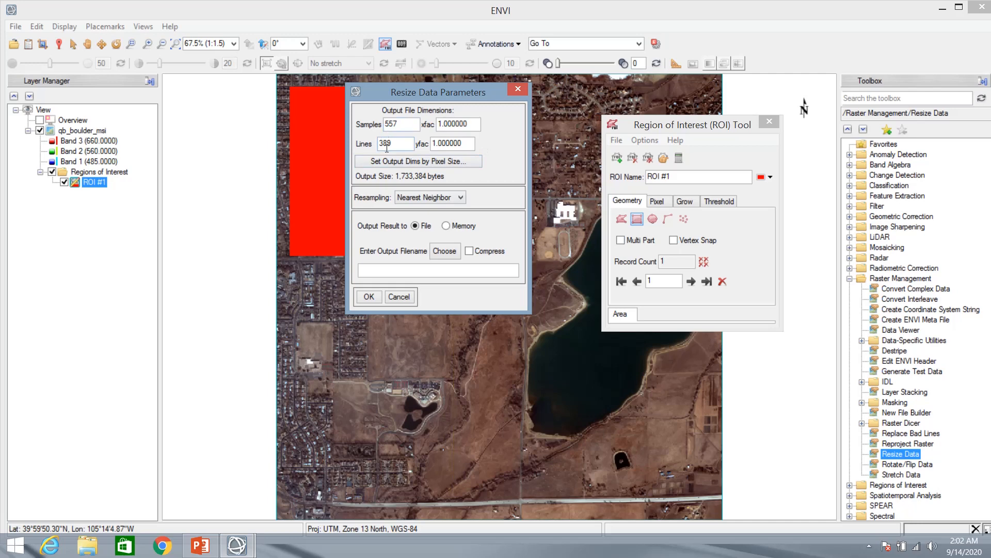
{"action": "left_click_drag", "start_coordinate": [377, 91], "coordinate": [510, 100]}
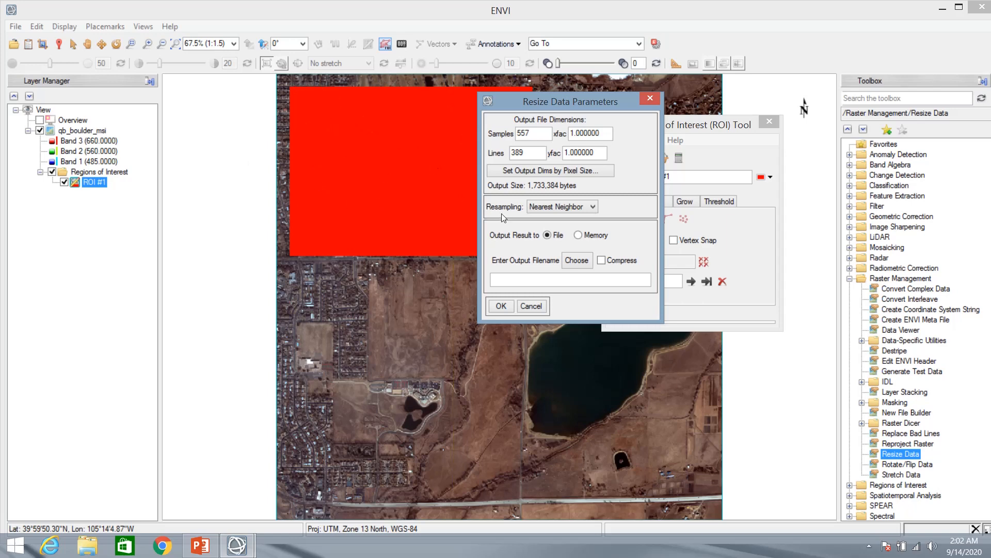
{"action": "left_click", "coordinate": [594, 209]}
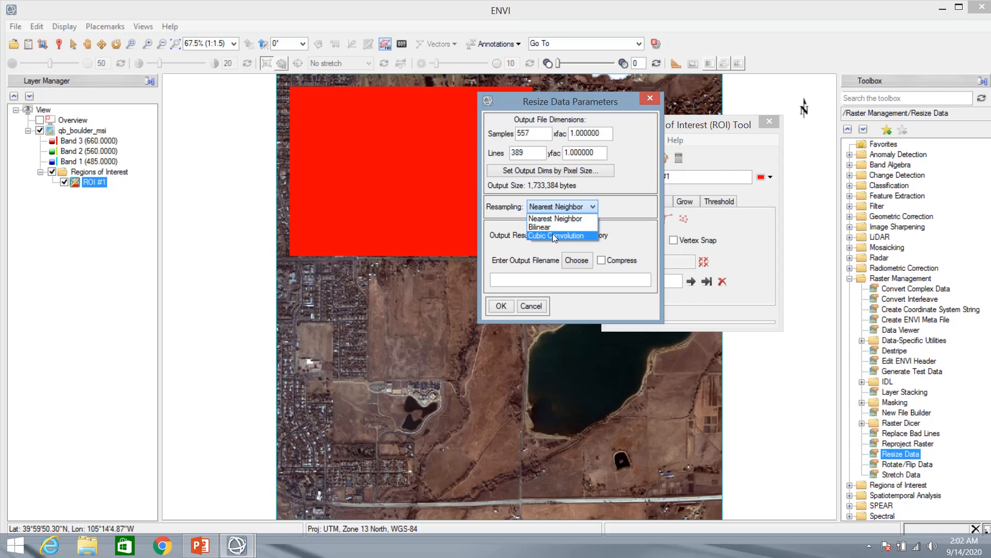
{"action": "left_click", "coordinate": [560, 210]}
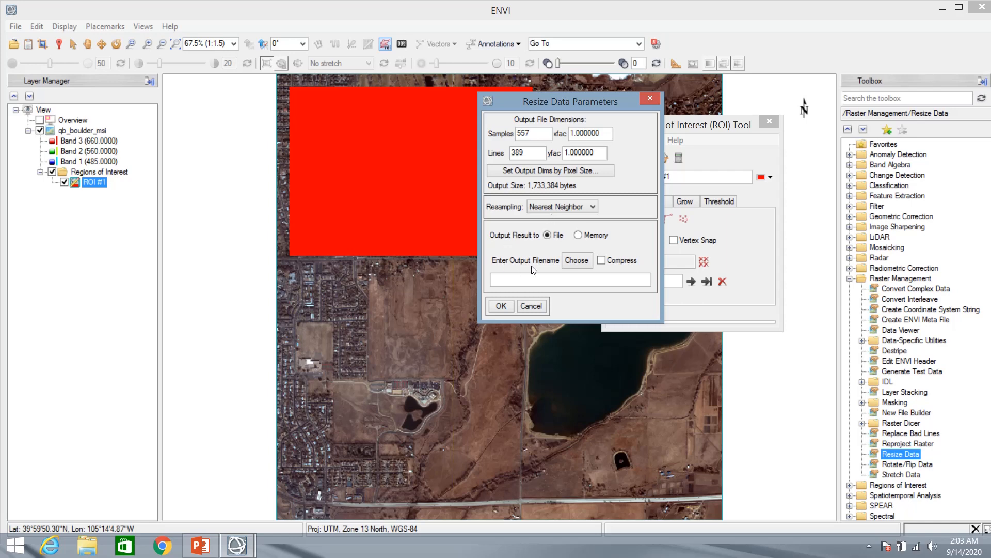
Set the resize output file to D:\Subset_ROI and run the resize
{"action": "left_click", "coordinate": [574, 261]}
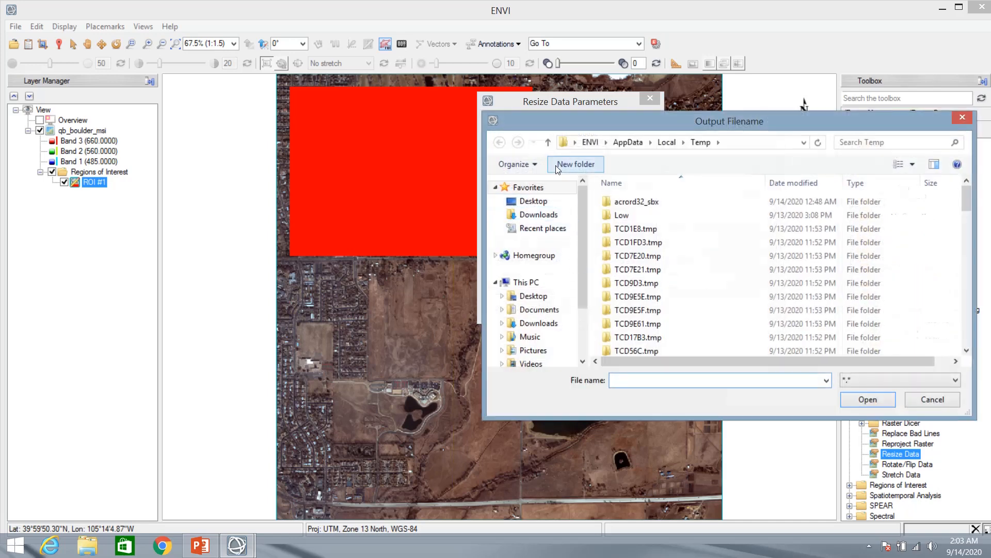
{"action": "left_click_drag", "start_coordinate": [554, 121], "coordinate": [372, 129]}
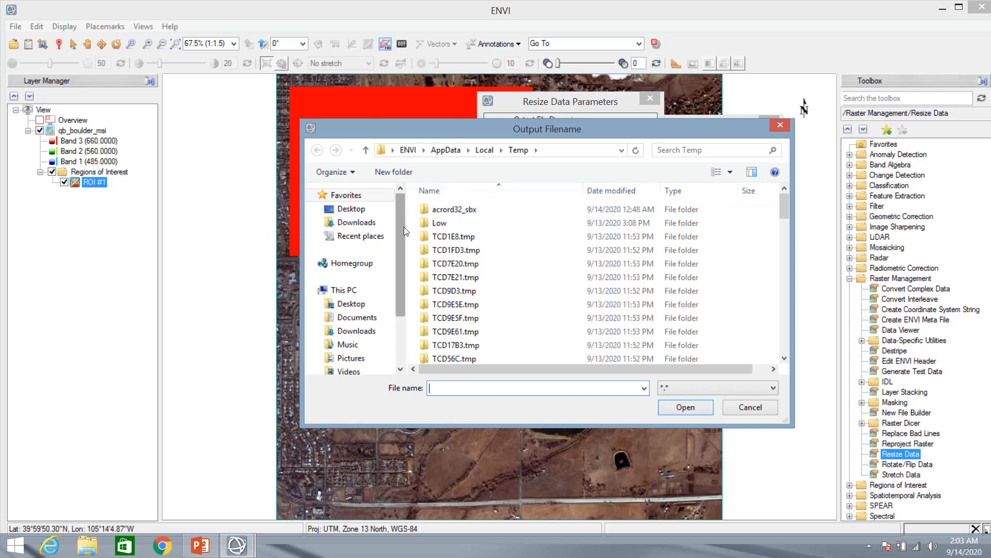
{"action": "scroll", "coordinate": [402, 227], "scroll_direction": "down", "scroll_amount": 3}
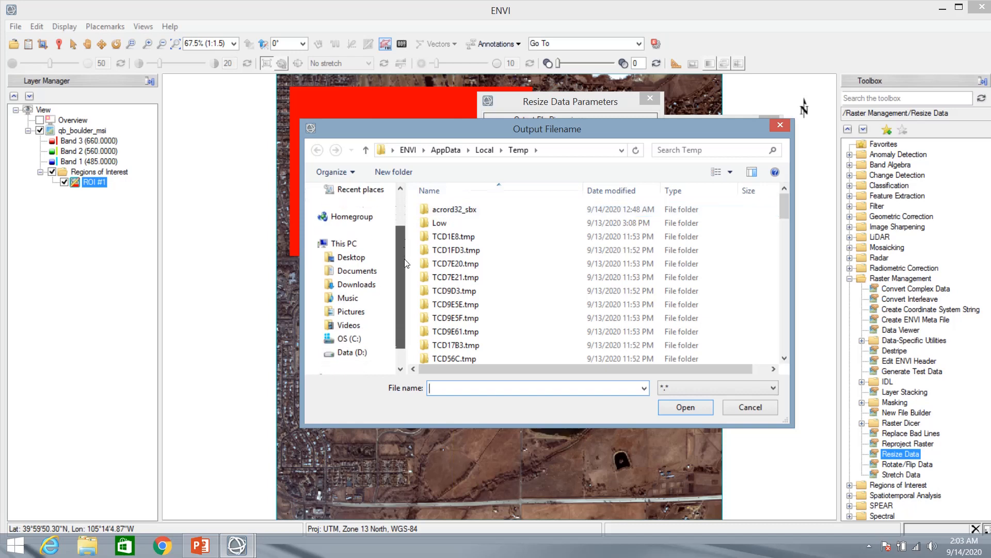
{"action": "left_click", "coordinate": [361, 353]}
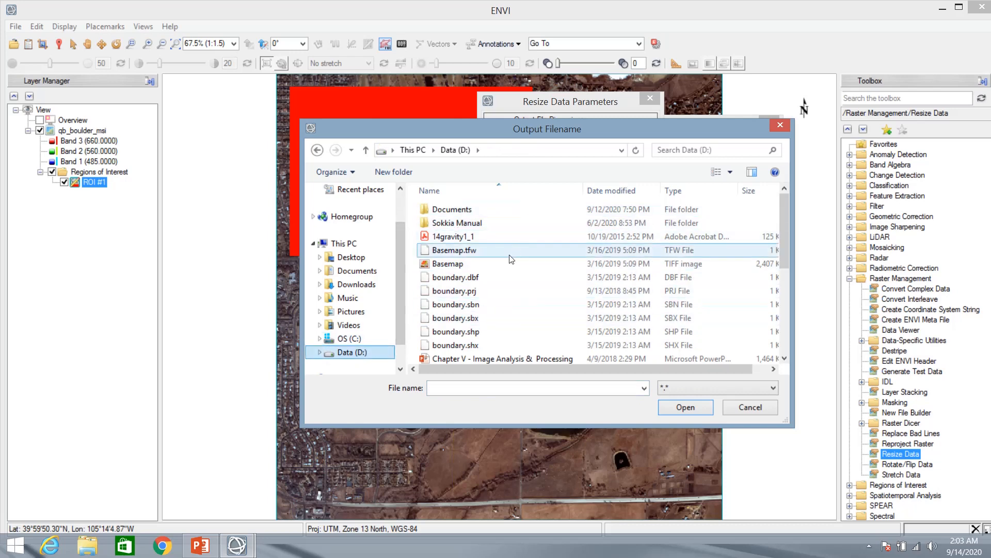
{"action": "left_click", "coordinate": [487, 387]}
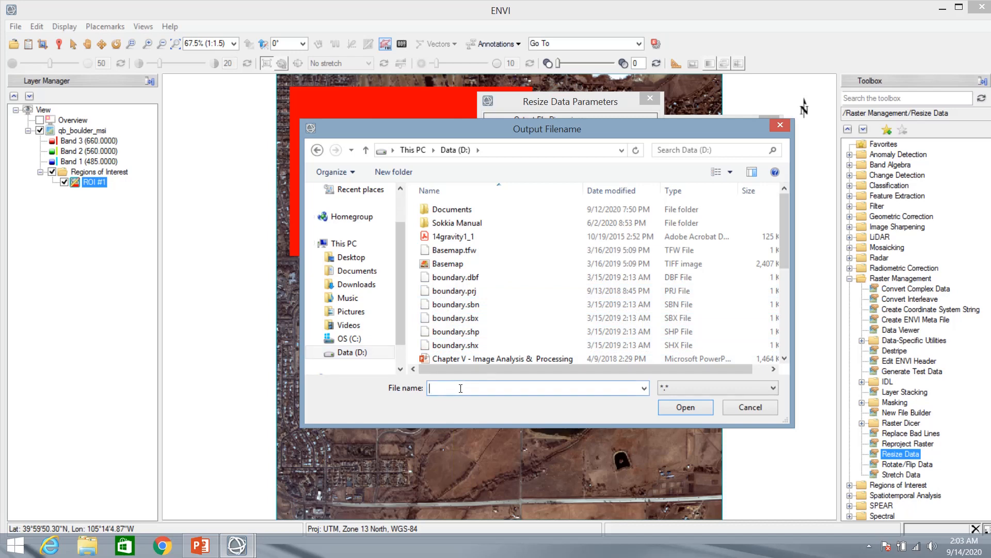
{"action": "type", "text": "S"}
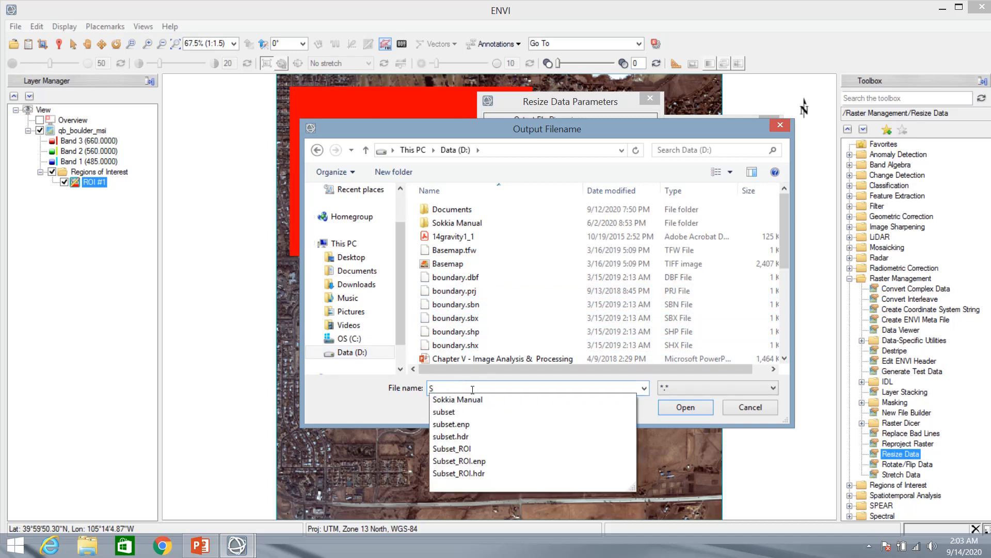
{"action": "type", "text": "ubset"}
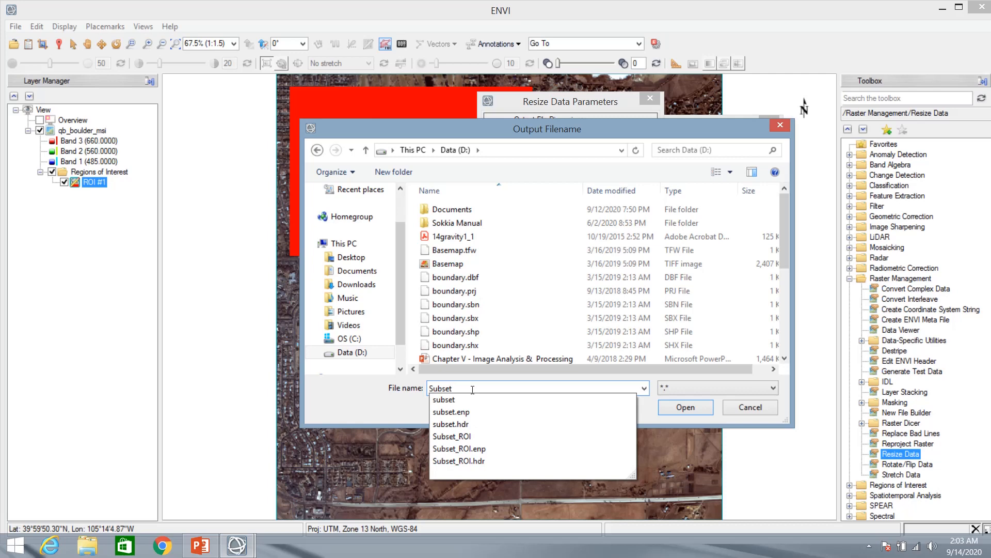
{"action": "type", "text": "_"}
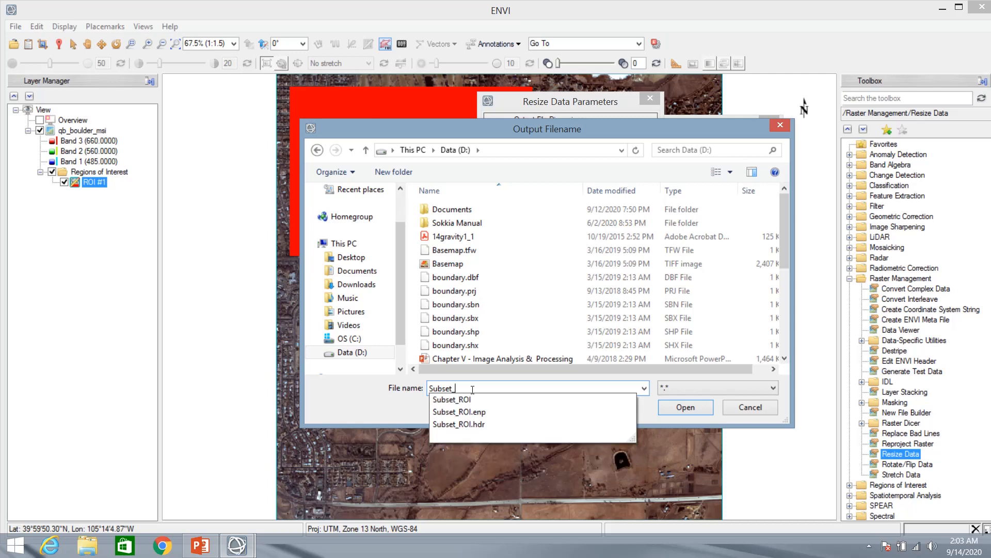
{"action": "type", "text": "ROI"}
{"action": "left_click", "coordinate": [683, 411]}
{"action": "left_click", "coordinate": [684, 411]}
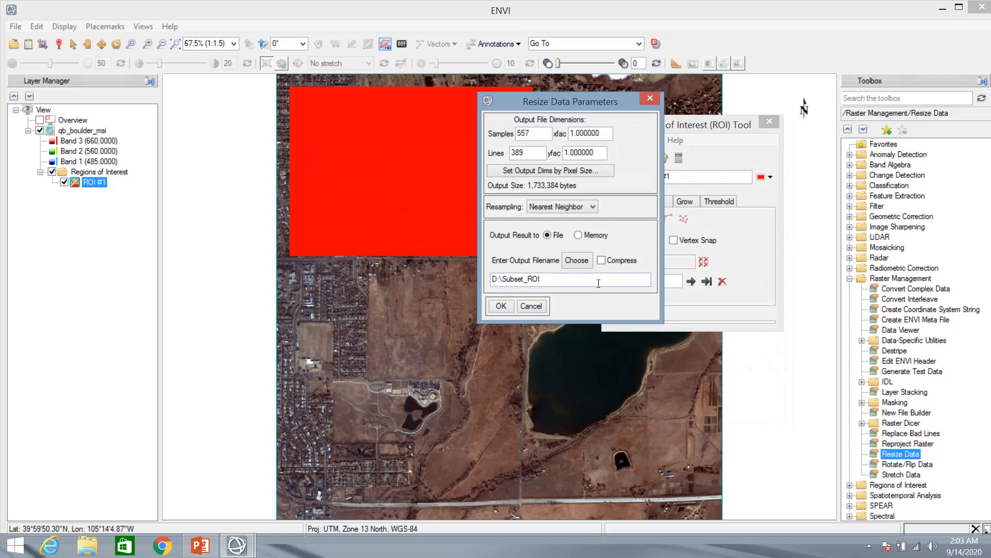
{"action": "left_click", "coordinate": [501, 306]}
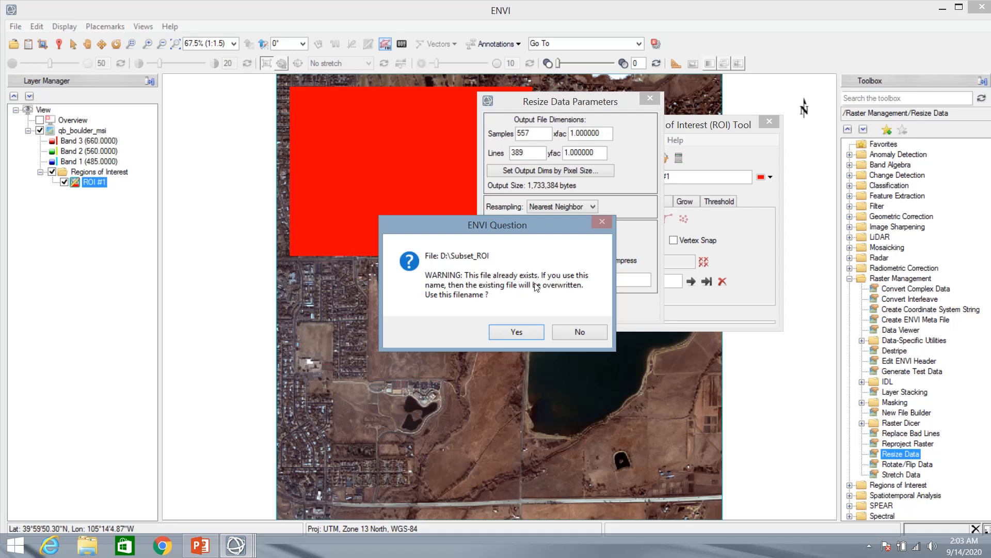
Confirm overwriting the existing Subset_ROI file
{"action": "left_click", "coordinate": [517, 332]}
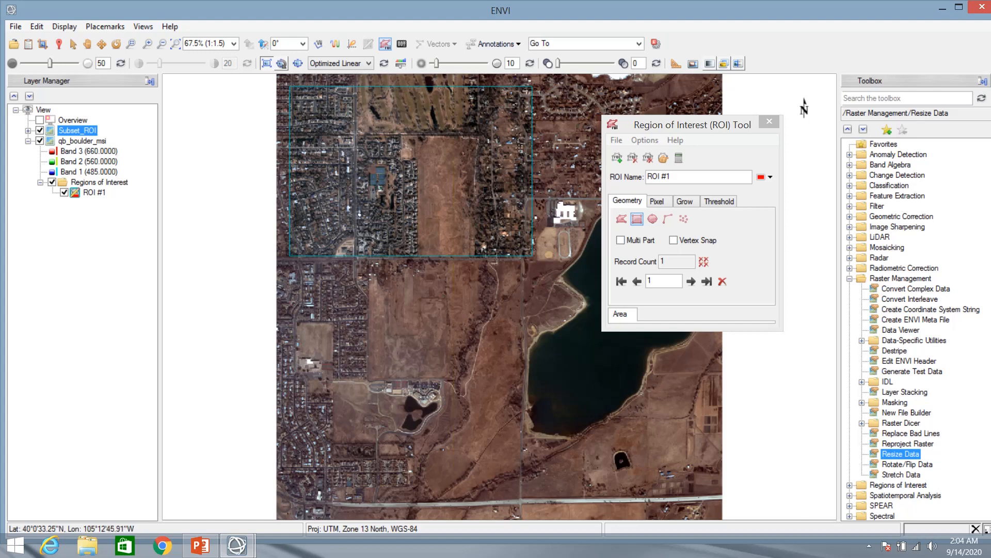
Hide the original qb_boulder_msi layer so only Subset_ROI shows
{"action": "left_click", "coordinate": [40, 141]}
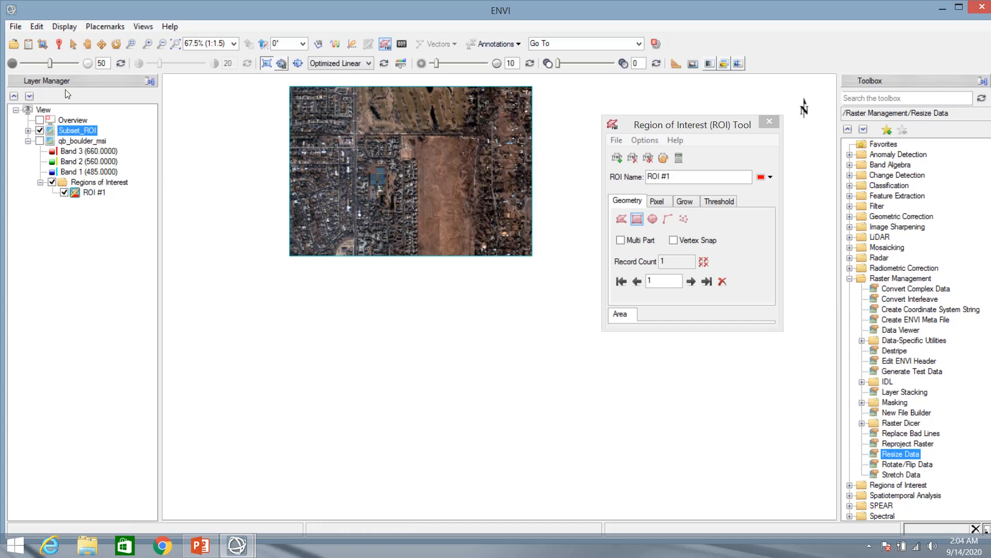
Close all open files without saving the ROI, then close the Data Manager and ROI Tool
{"action": "left_click", "coordinate": [32, 41]}
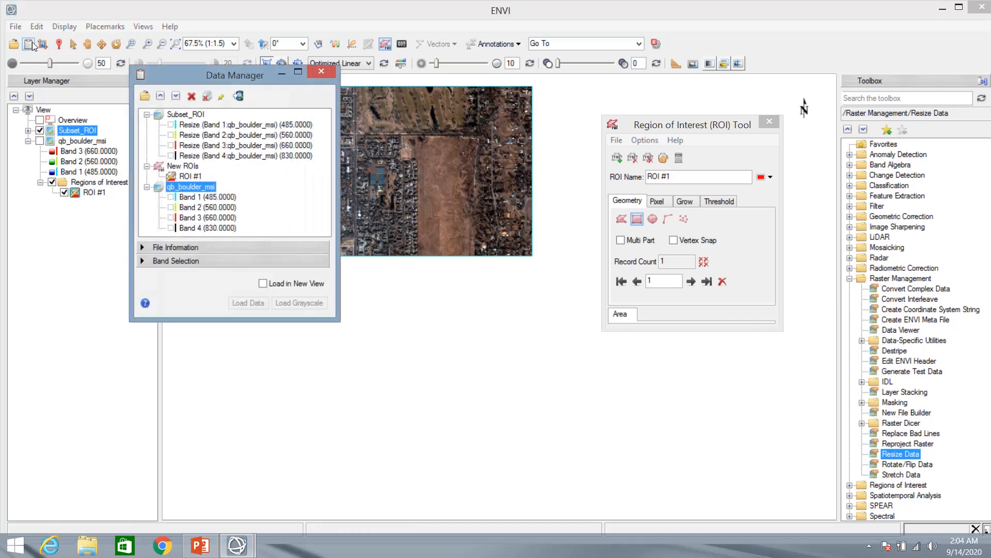
{"action": "left_click", "coordinate": [206, 100]}
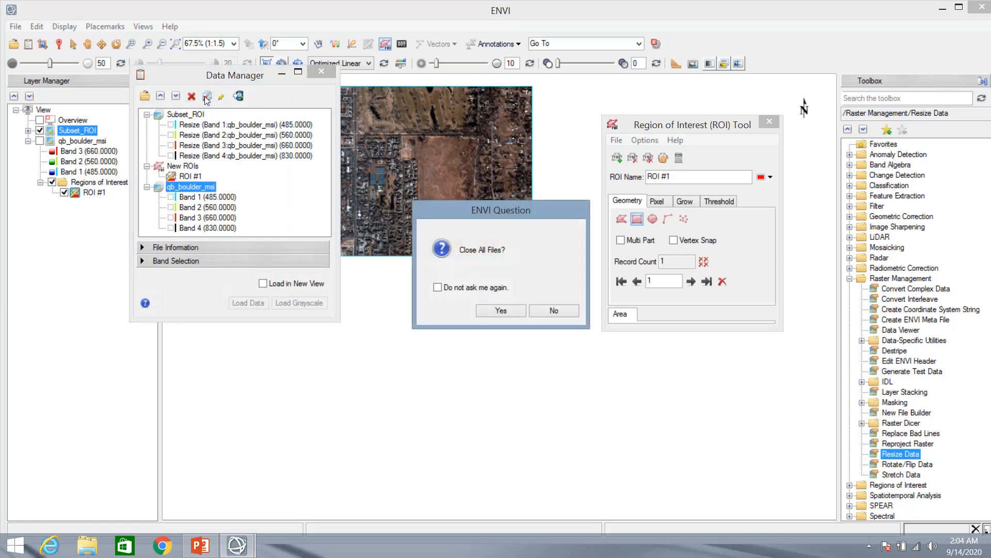
{"action": "left_click", "coordinate": [513, 309]}
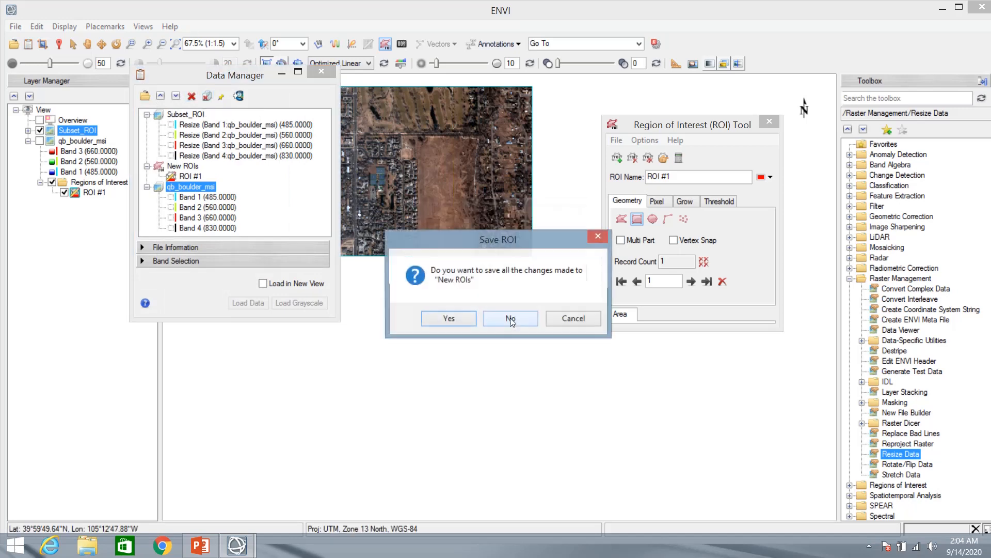
{"action": "left_click", "coordinate": [511, 319]}
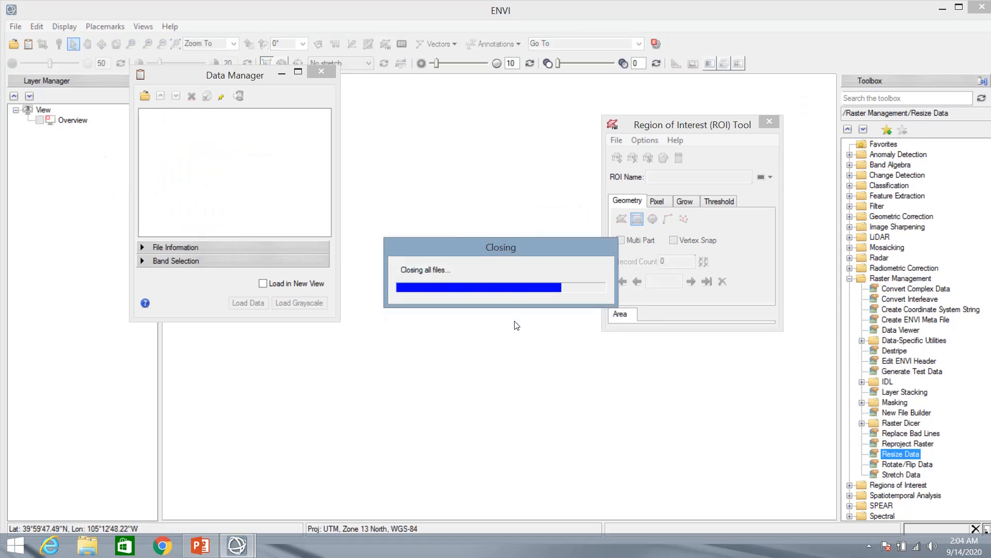
{"action": "left_click", "coordinate": [322, 71]}
{"action": "left_click", "coordinate": [772, 121]}
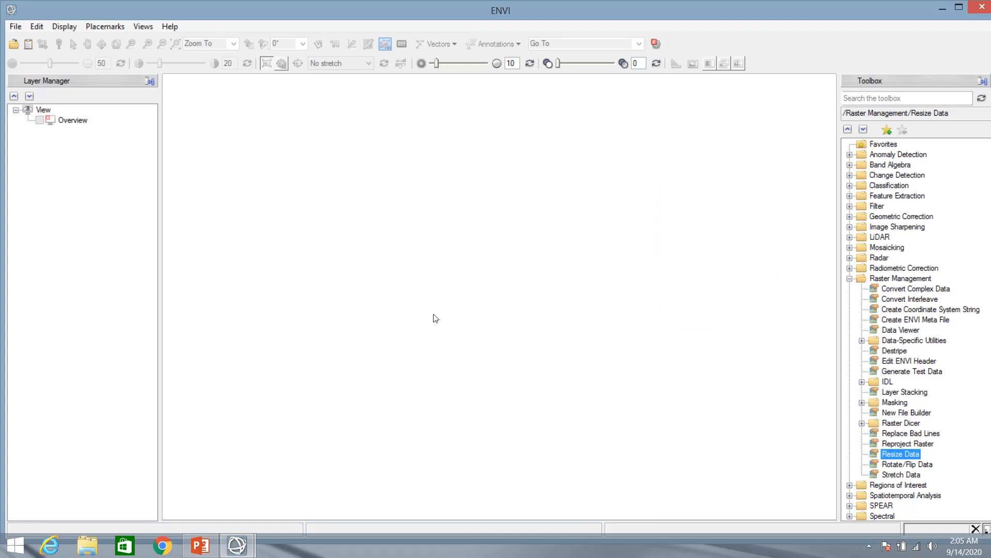
Open D:\Subset_ROI into the view
{"action": "left_click", "coordinate": [17, 27]}
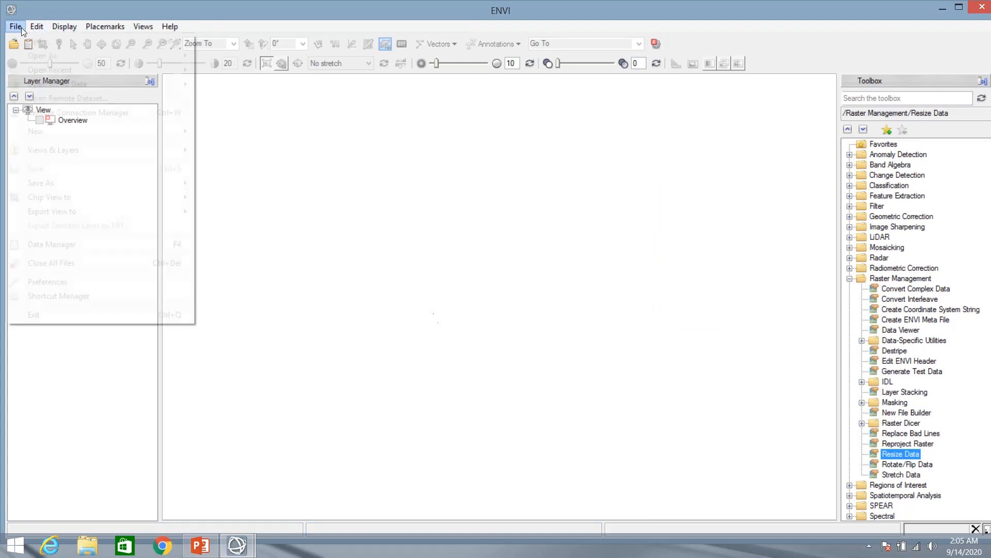
{"action": "left_click", "coordinate": [31, 41]}
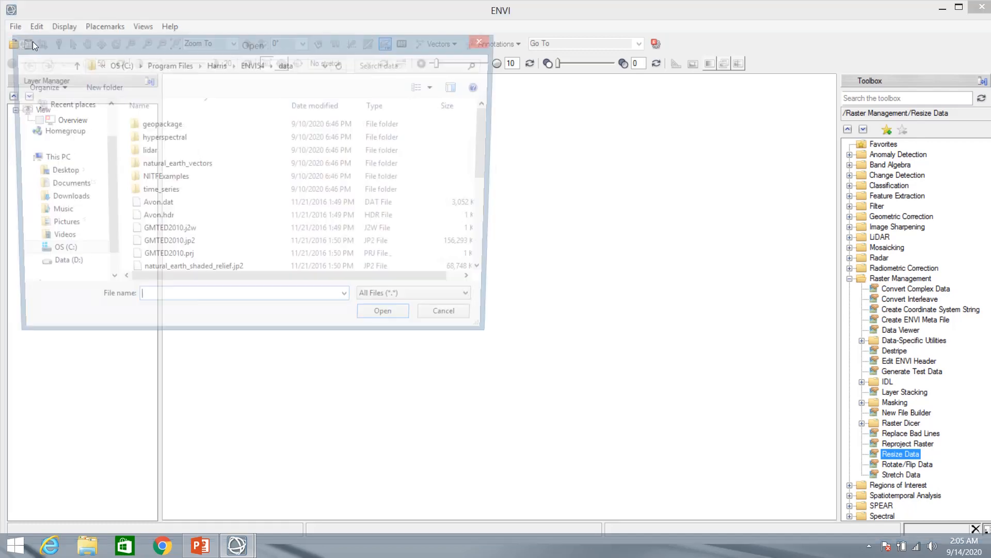
{"action": "left_click_drag", "start_coordinate": [105, 150], "coordinate": [105, 159]}
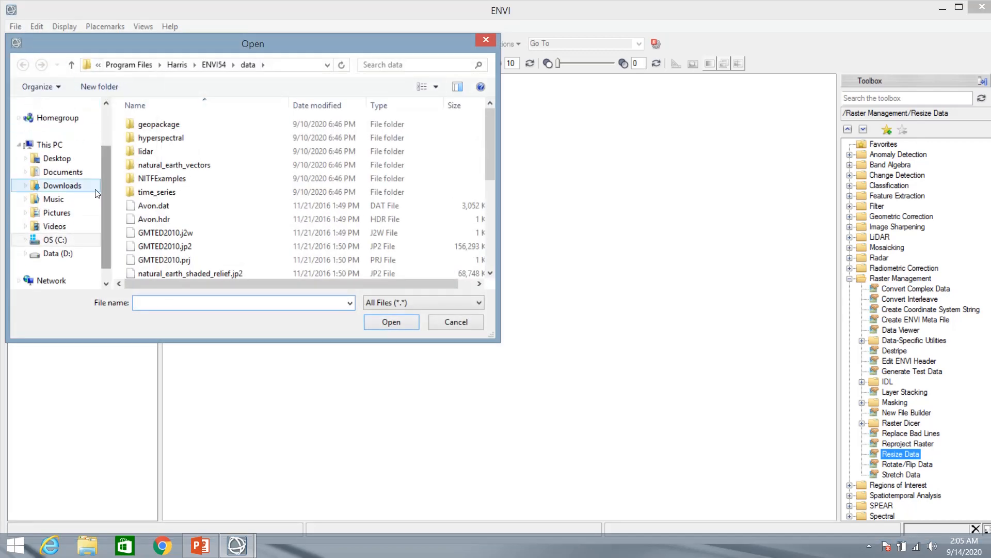
{"action": "left_click", "coordinate": [53, 254]}
{"action": "left_click_drag", "start_coordinate": [490, 131], "coordinate": [497, 212]}
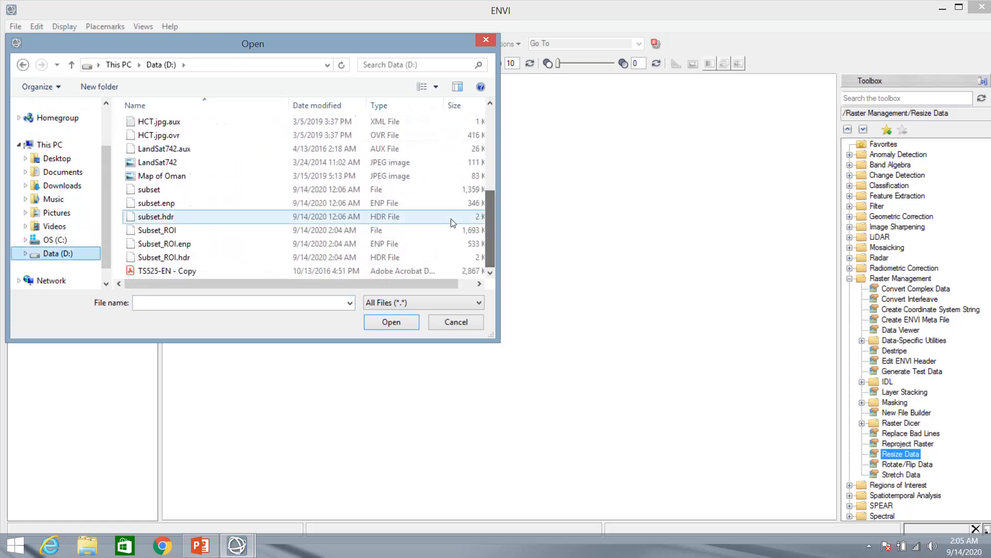
{"action": "left_click", "coordinate": [171, 233]}
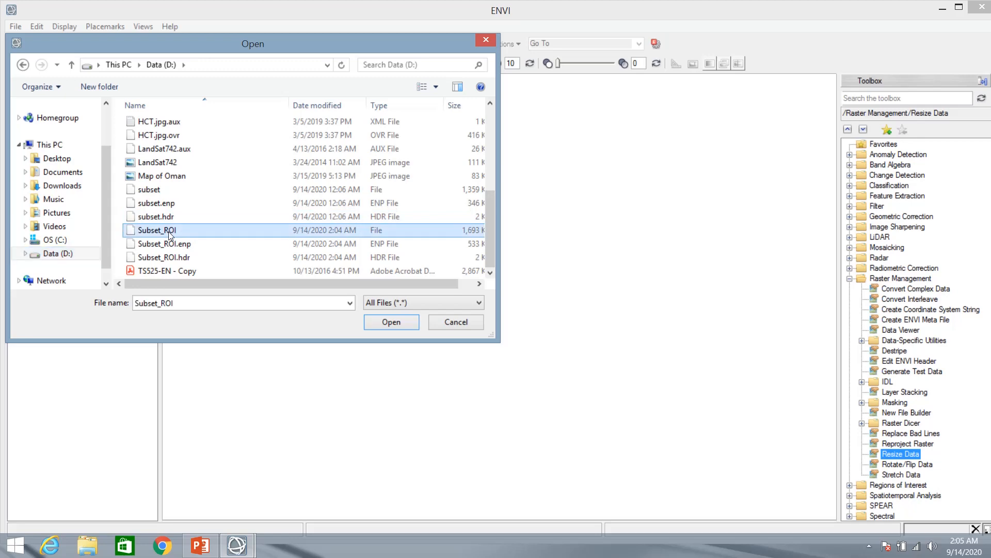
{"action": "left_click", "coordinate": [383, 322]}
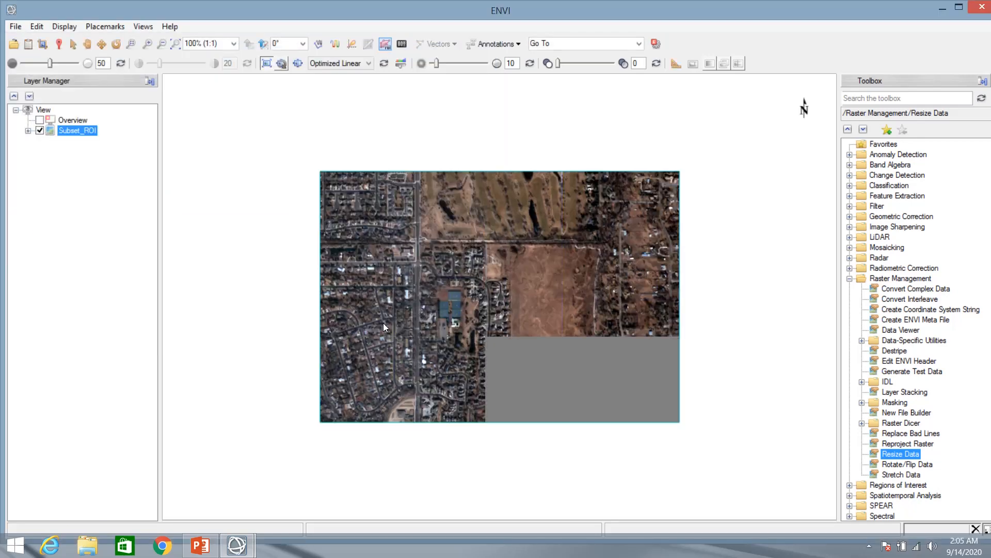